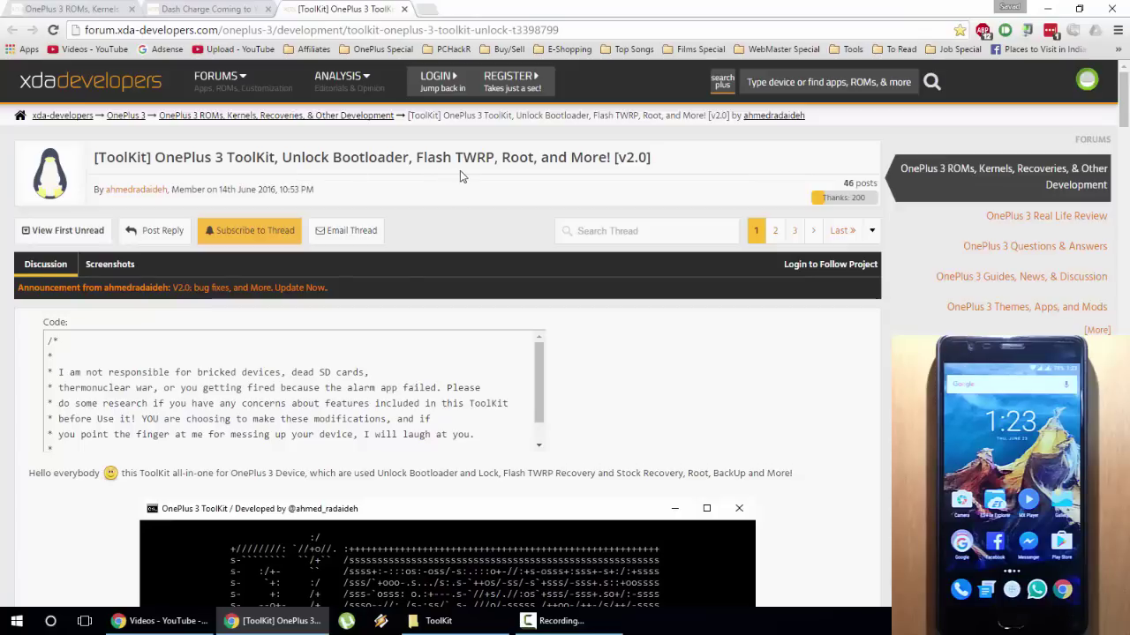
Step: Highlight and clear words in the XDA thread title and its web address
drag(283, 157, 493, 153)
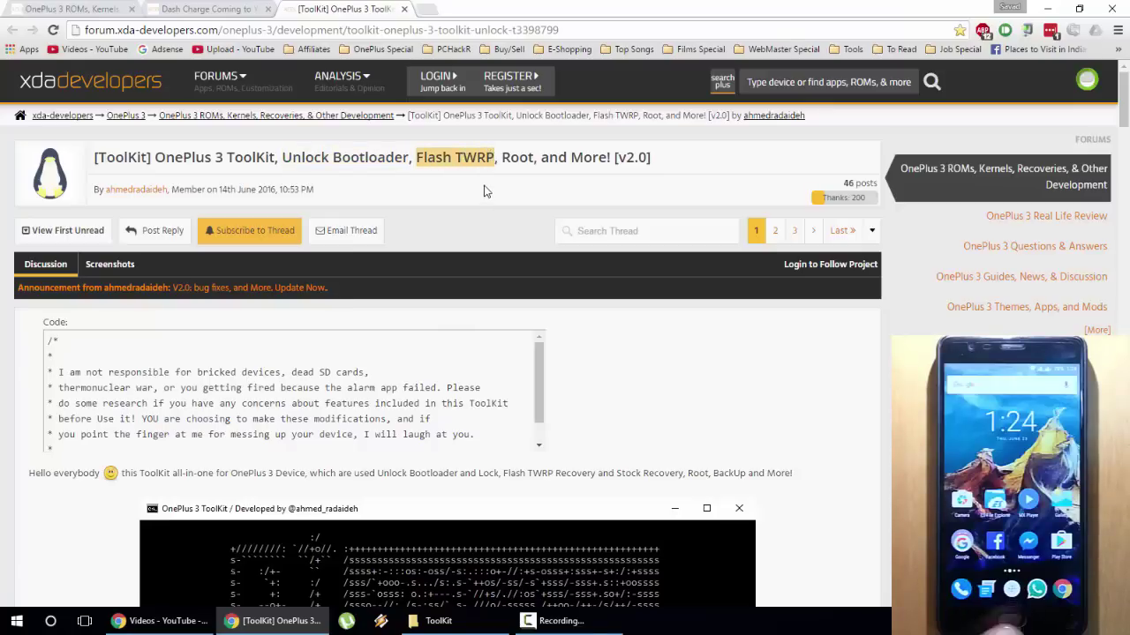
click(502, 161)
drag(502, 159, 530, 160)
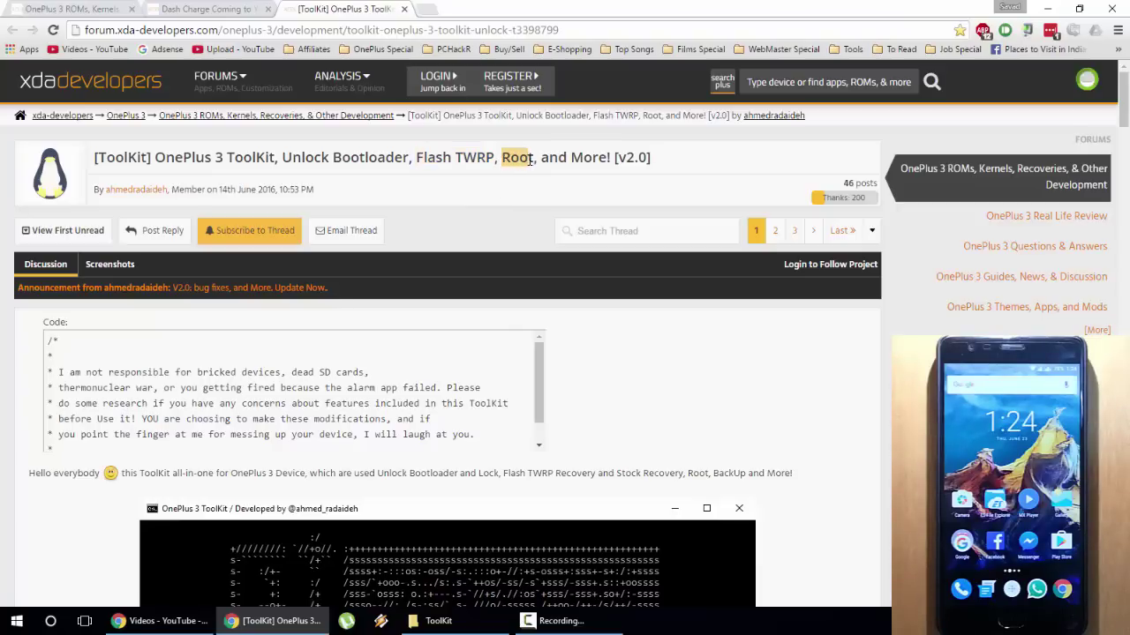
click(512, 207)
click(334, 32)
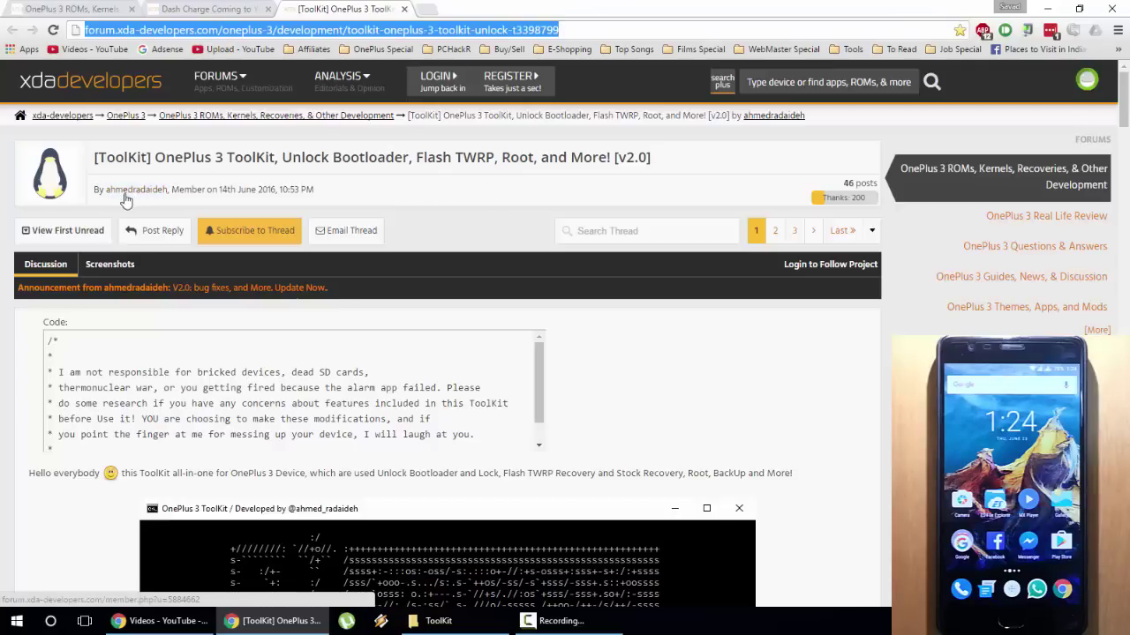
click(357, 180)
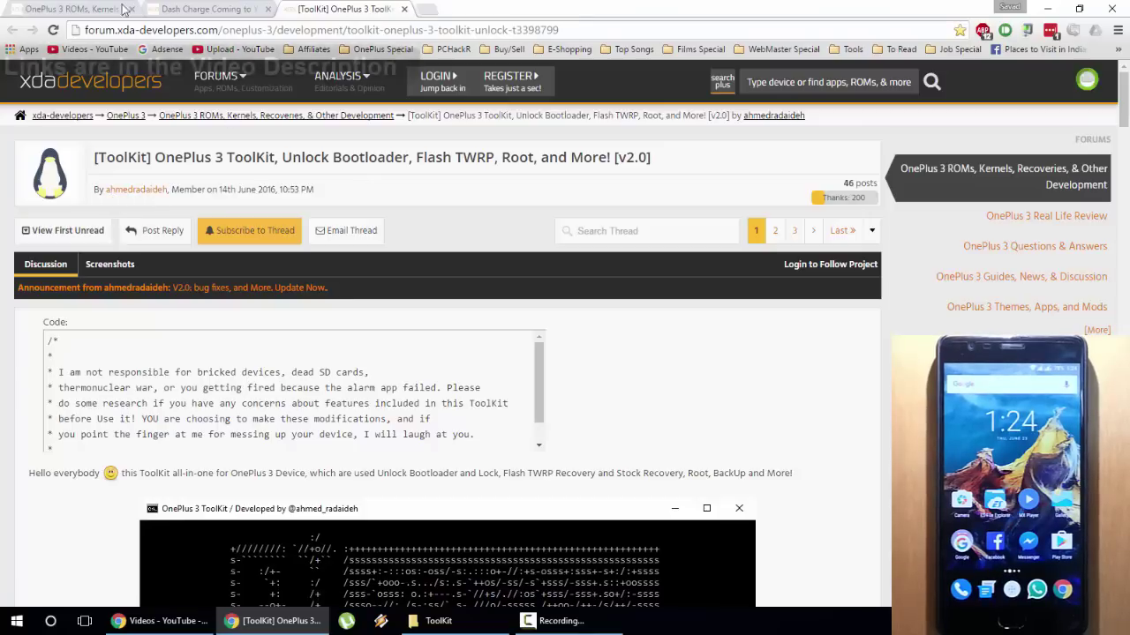
click(177, 32)
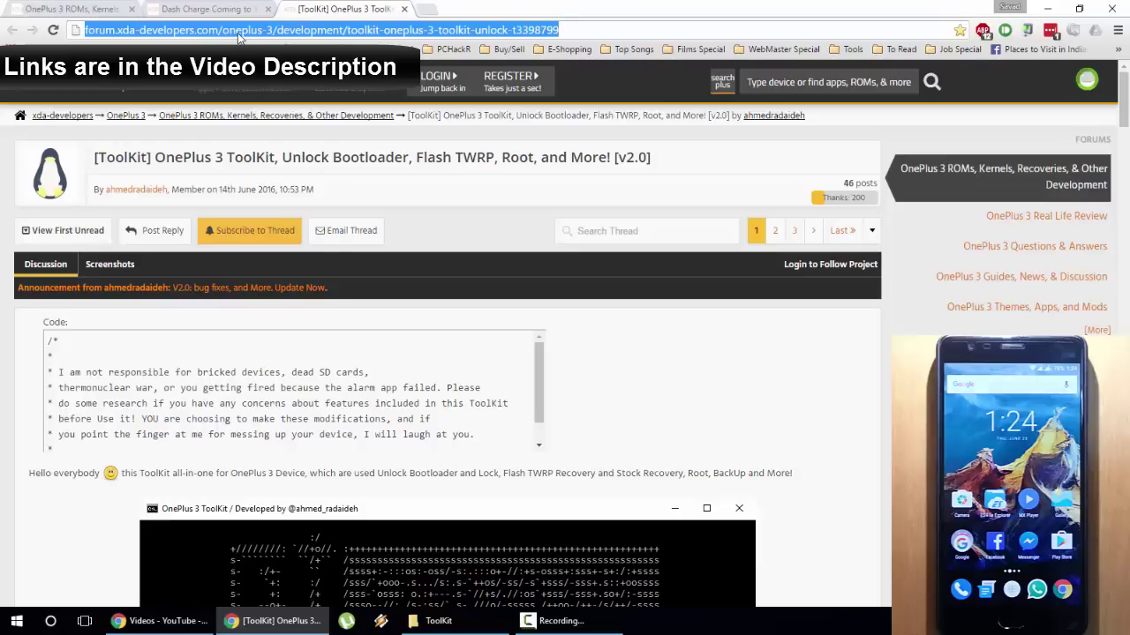
click(311, 122)
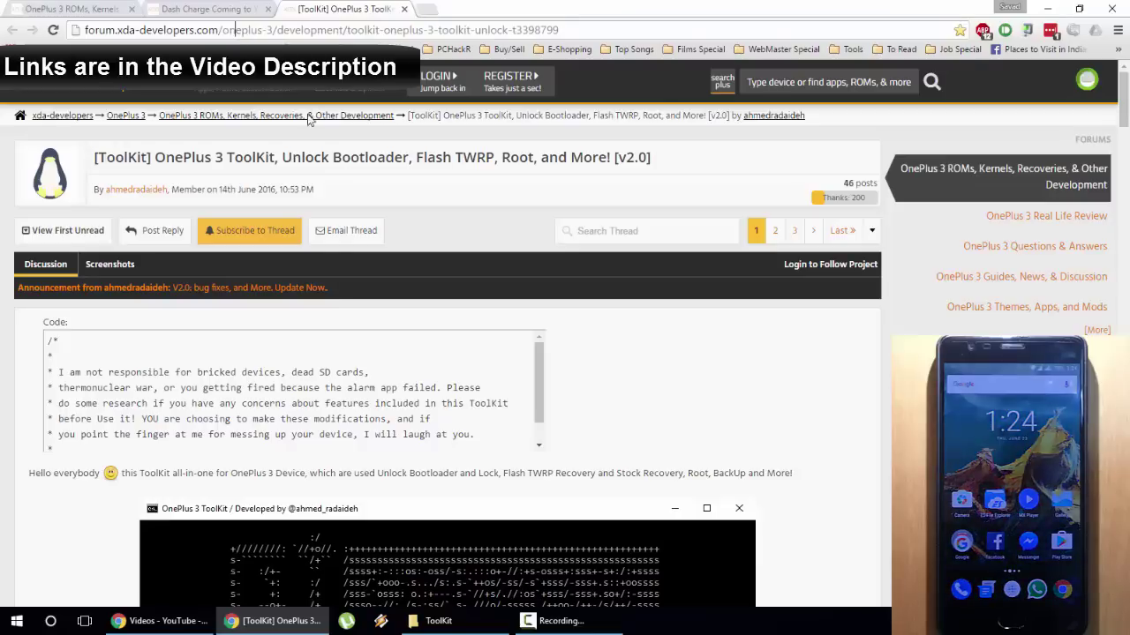
double_click(120, 158)
click(271, 164)
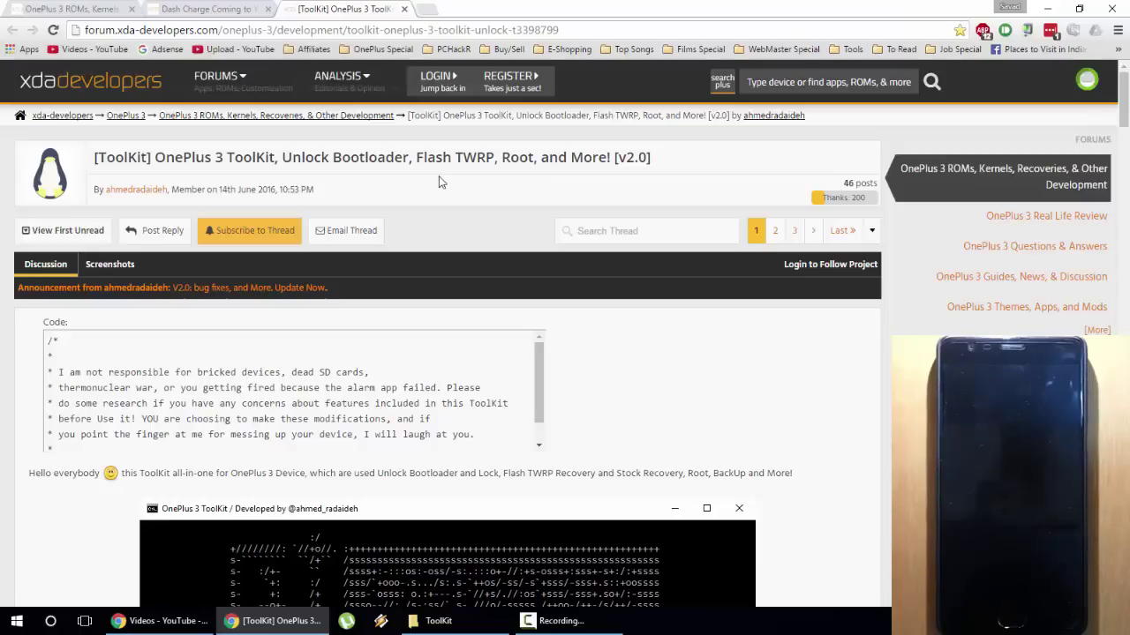
click(371, 29)
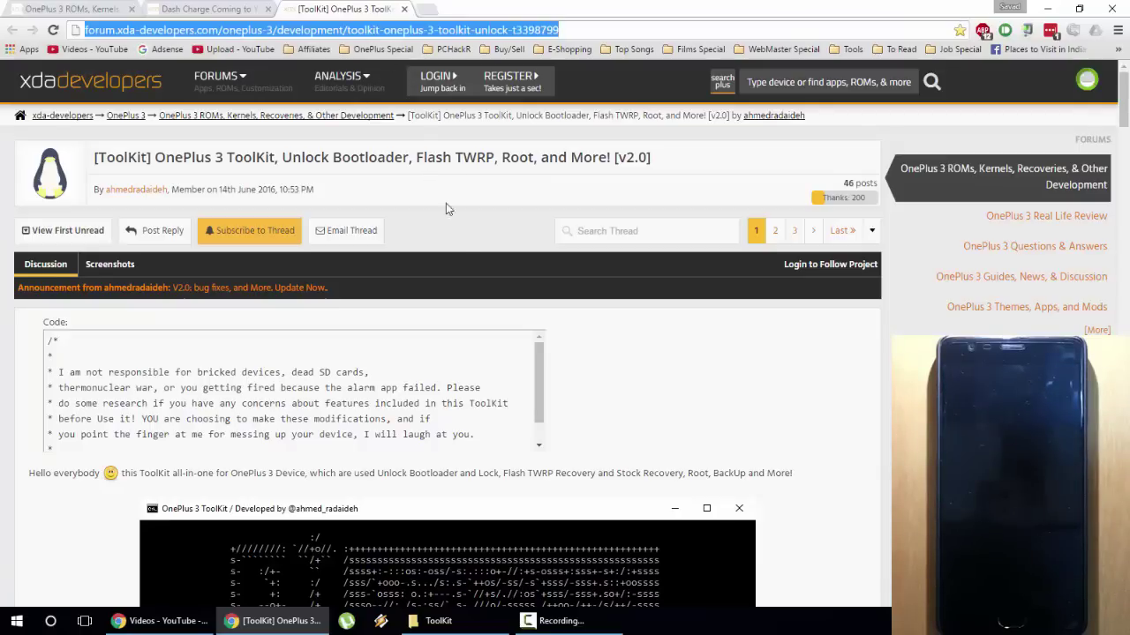
Step: Open the Google Drive mirror link from the thread's Downloads section in a new tab
scroll(410, 251, down, 8)
scroll(399, 260, up, 5)
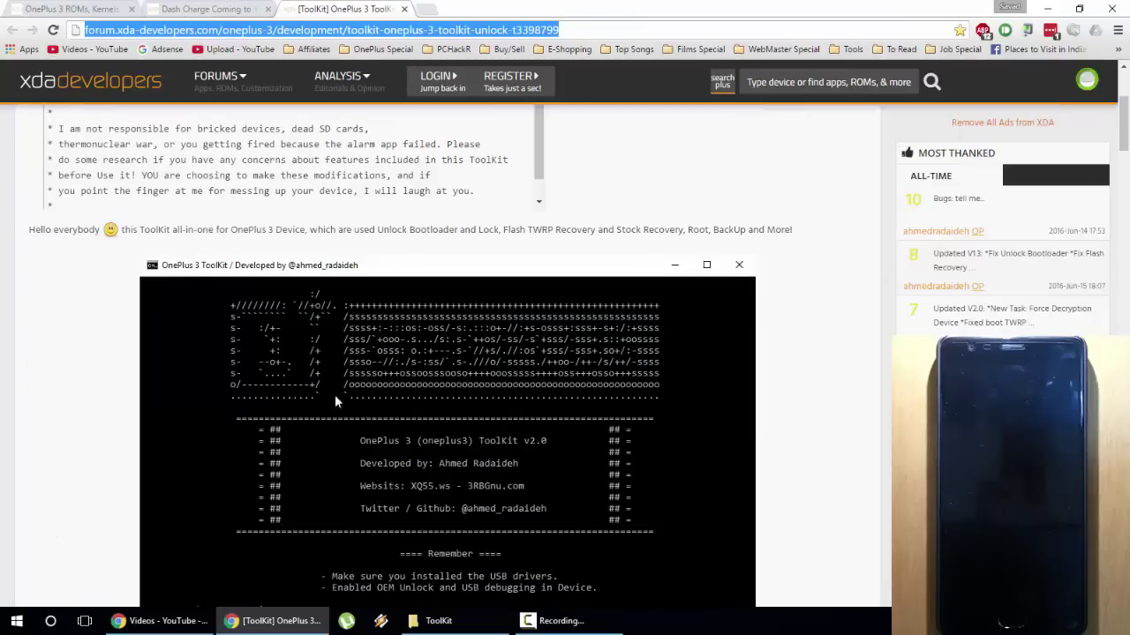
scroll(262, 305, down, 8)
scroll(246, 321, down, 3)
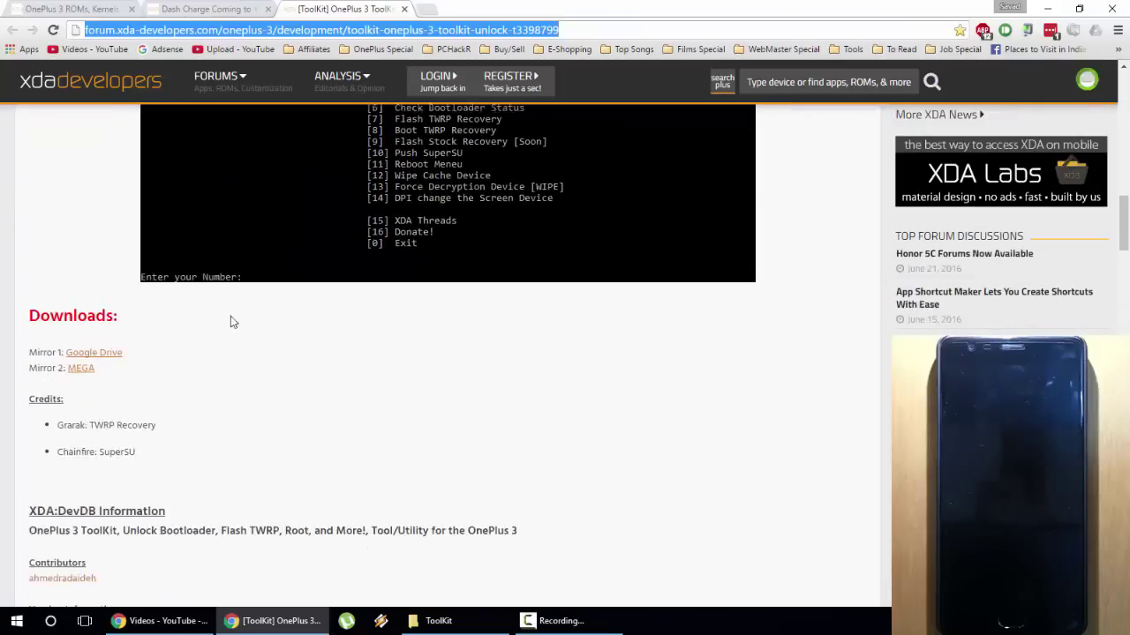
right_click(99, 350)
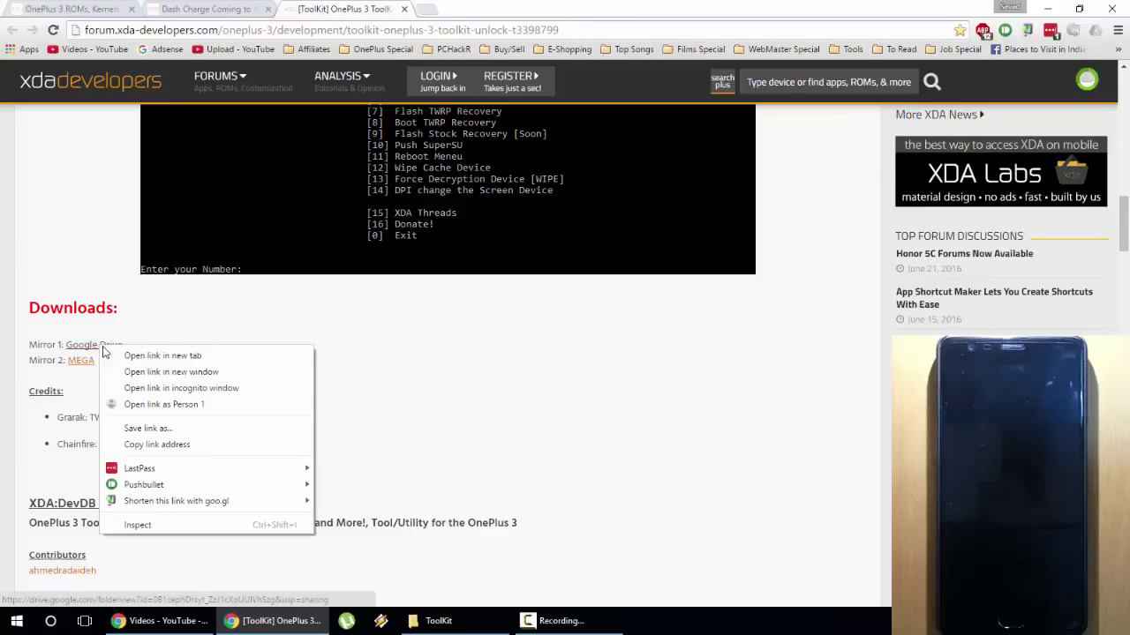
click(132, 322)
right_click(119, 351)
click(168, 355)
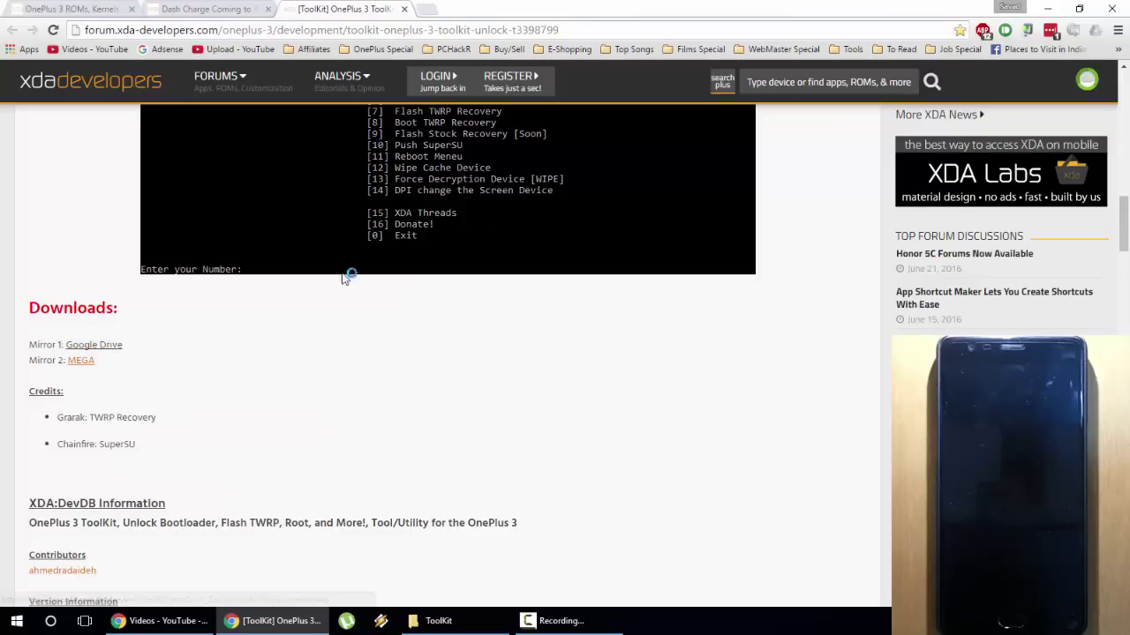
key(ctrl+Tab)
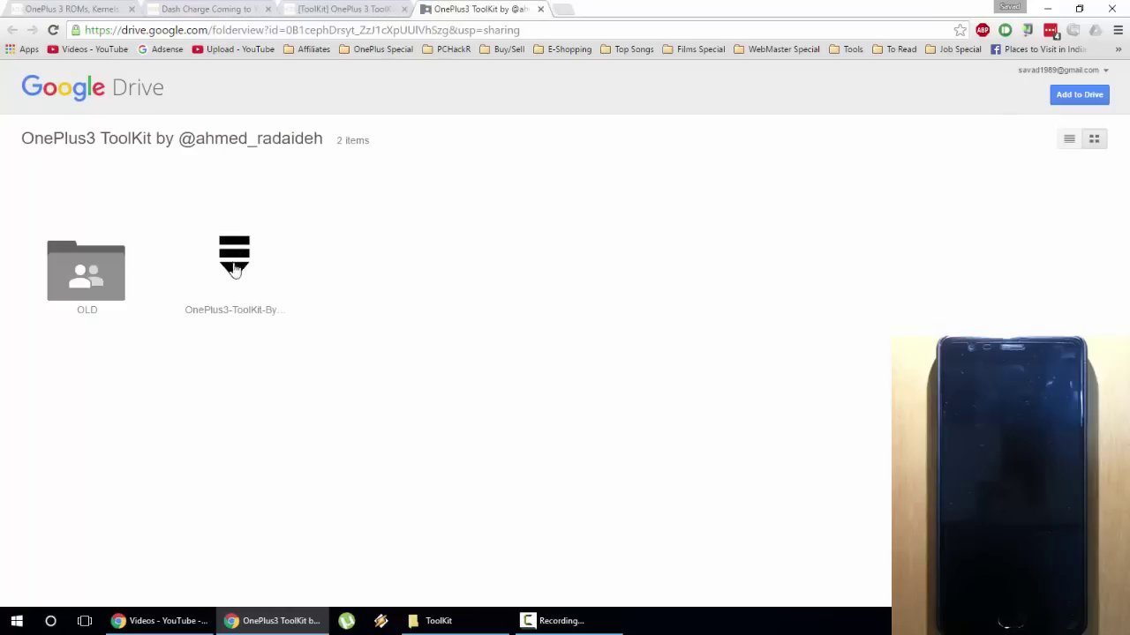
Step: Show the Drive folder as a list, close the Drive tab, and return to the ToolKit folder window
click(1069, 138)
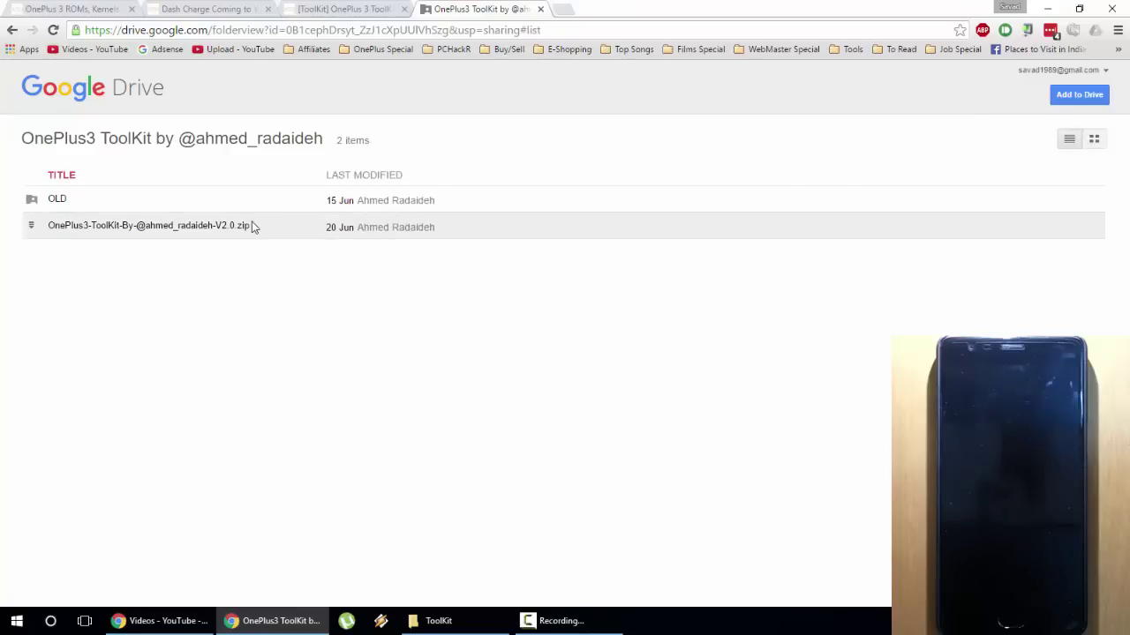
click(541, 9)
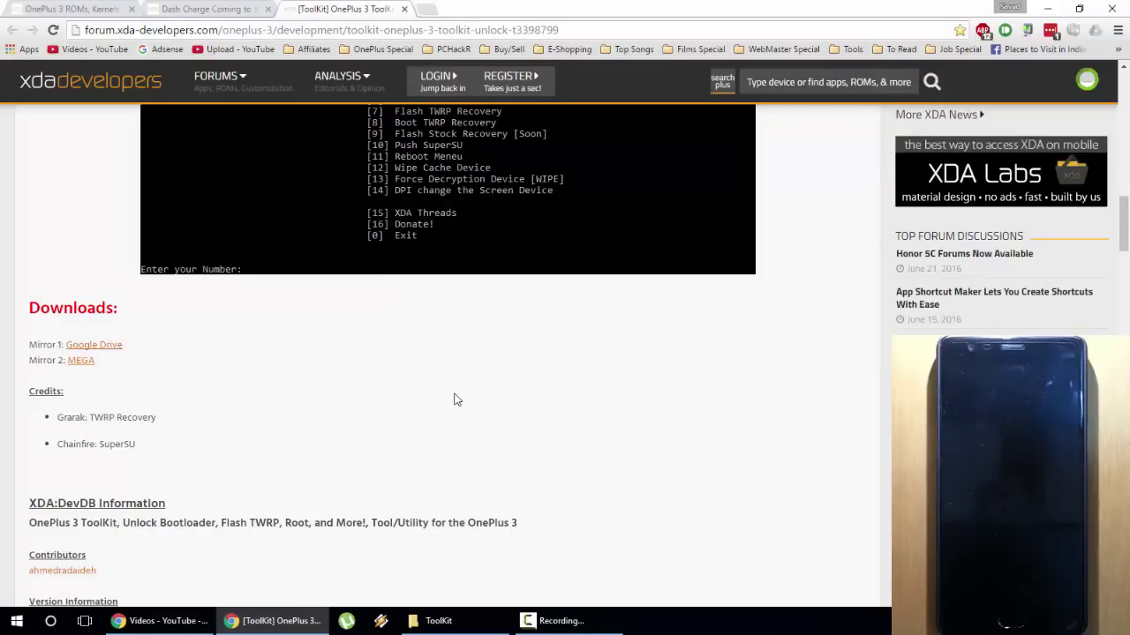
click(439, 620)
Step: Open the extracted ToolKit V2.0 folder and select OnePlus3-ToolKit-v2.0.bat
click(233, 106)
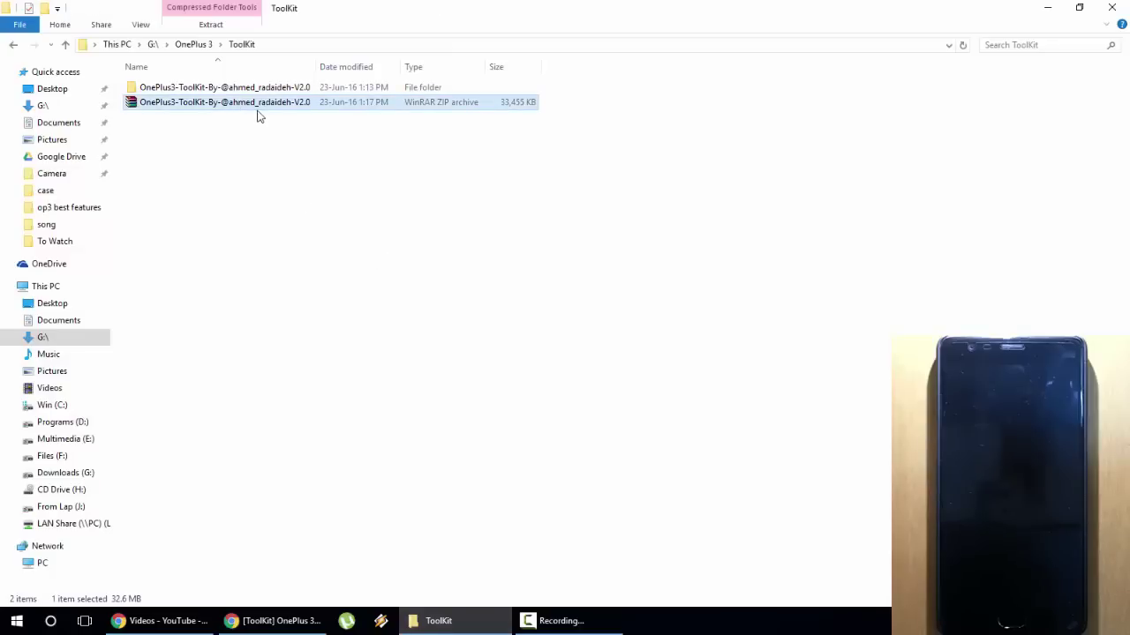
right_click(261, 110)
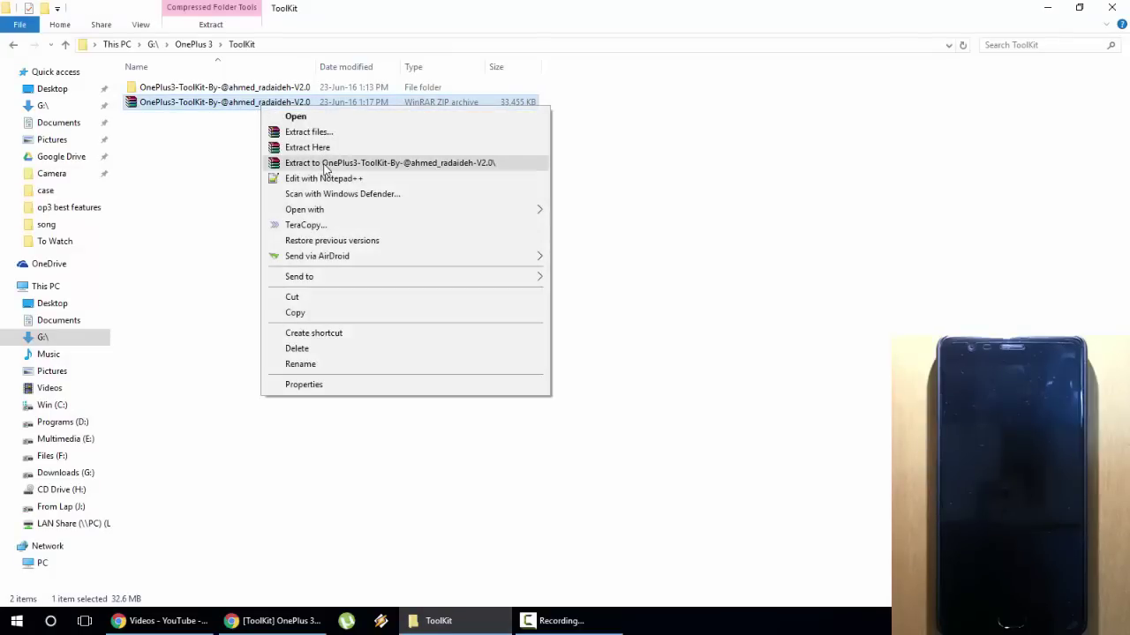
click(213, 155)
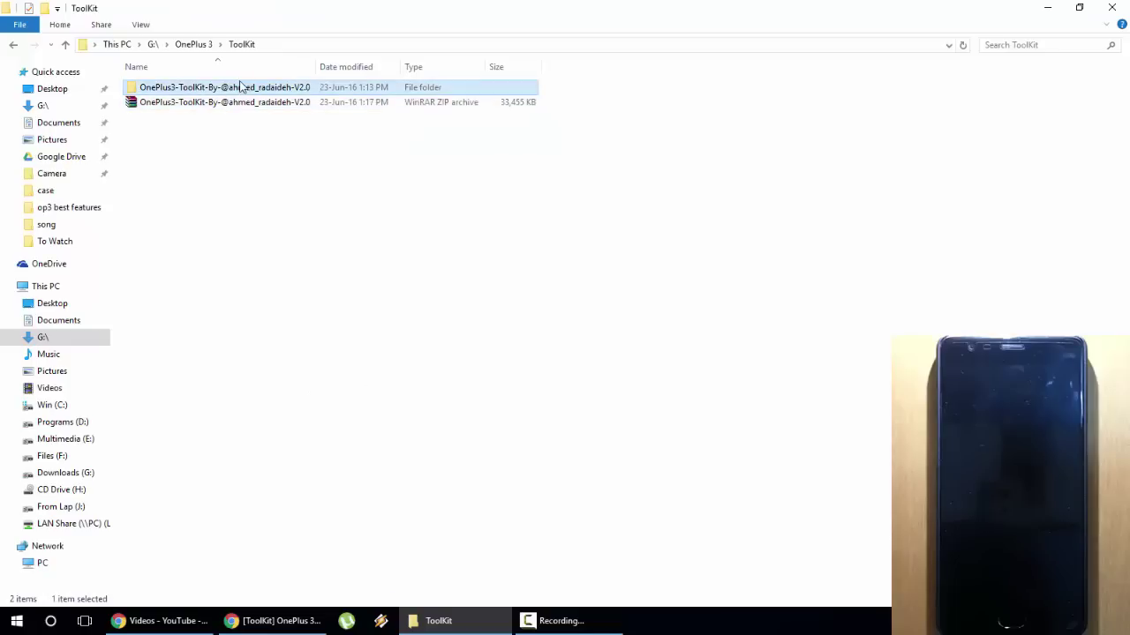
double_click(225, 87)
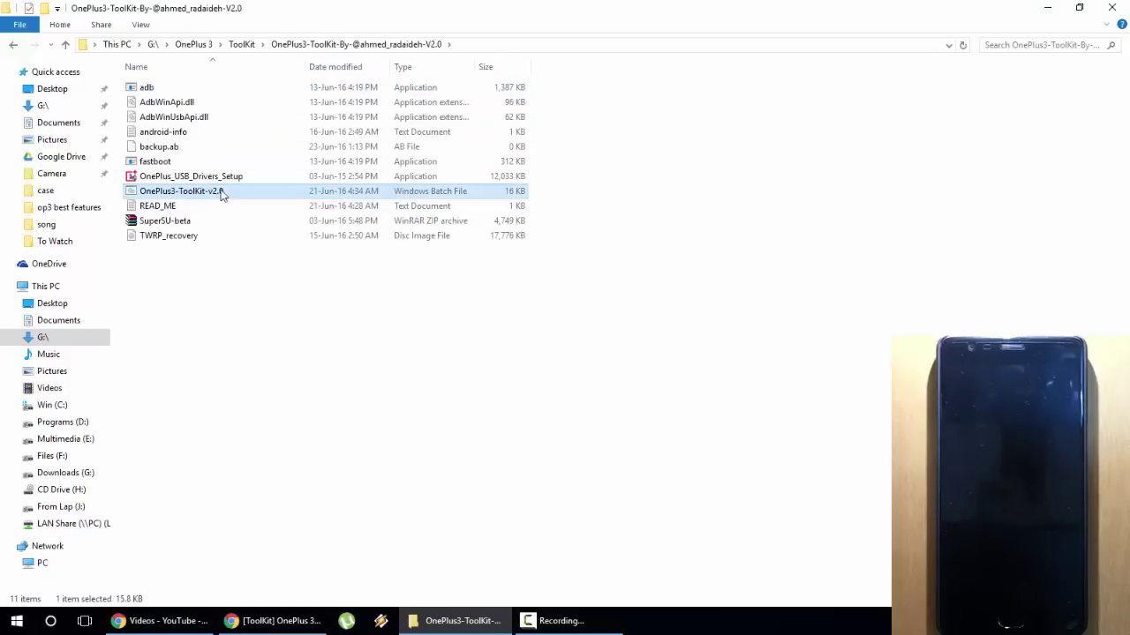
click(162, 194)
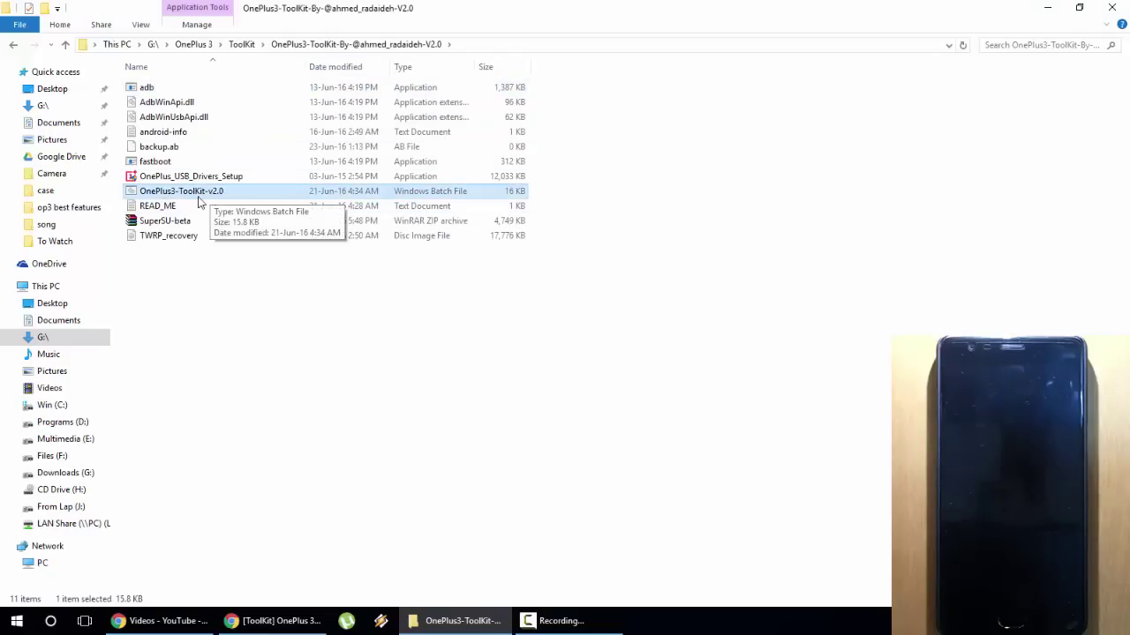
Step: Run OnePlus3-ToolKit-v2.0.bat past the security warning and banner to its task menu
double_click(212, 199)
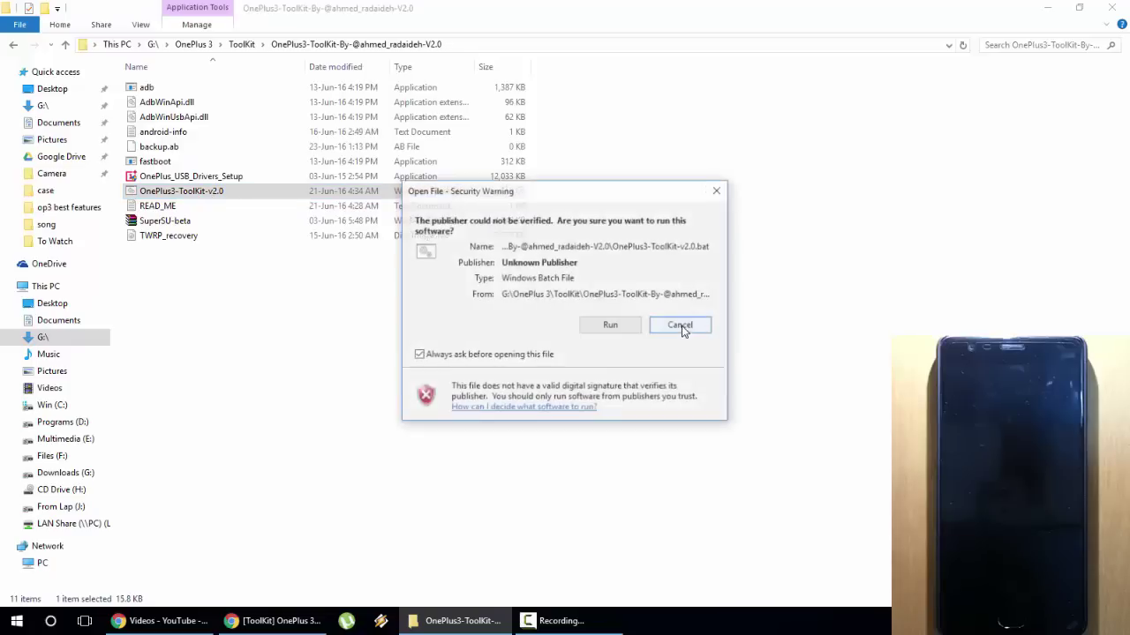
click(620, 326)
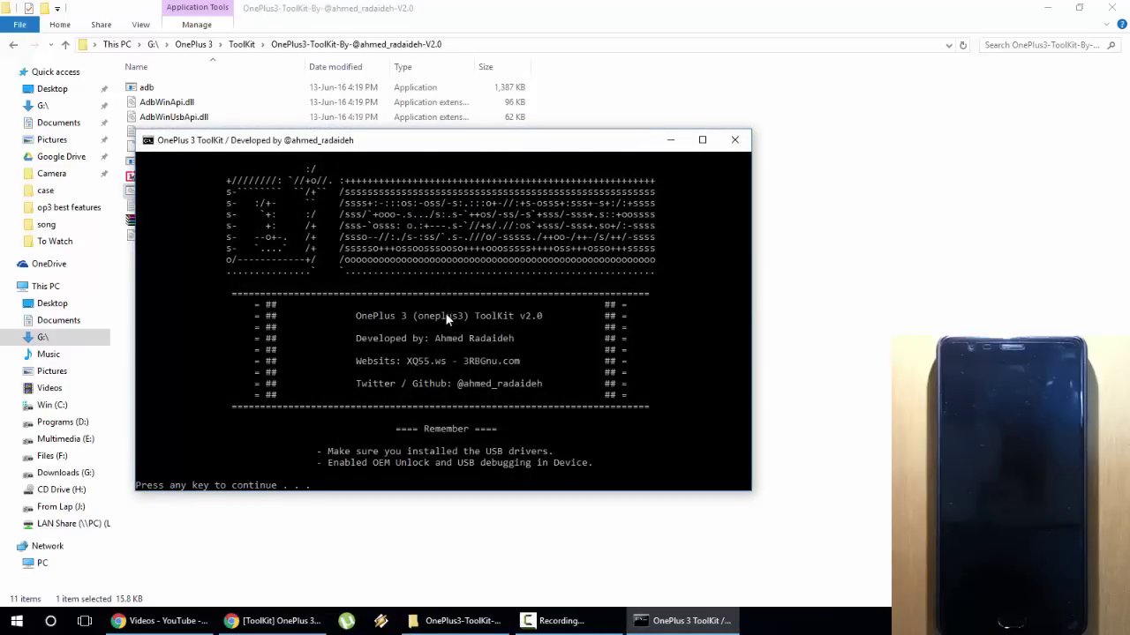
key(Return)
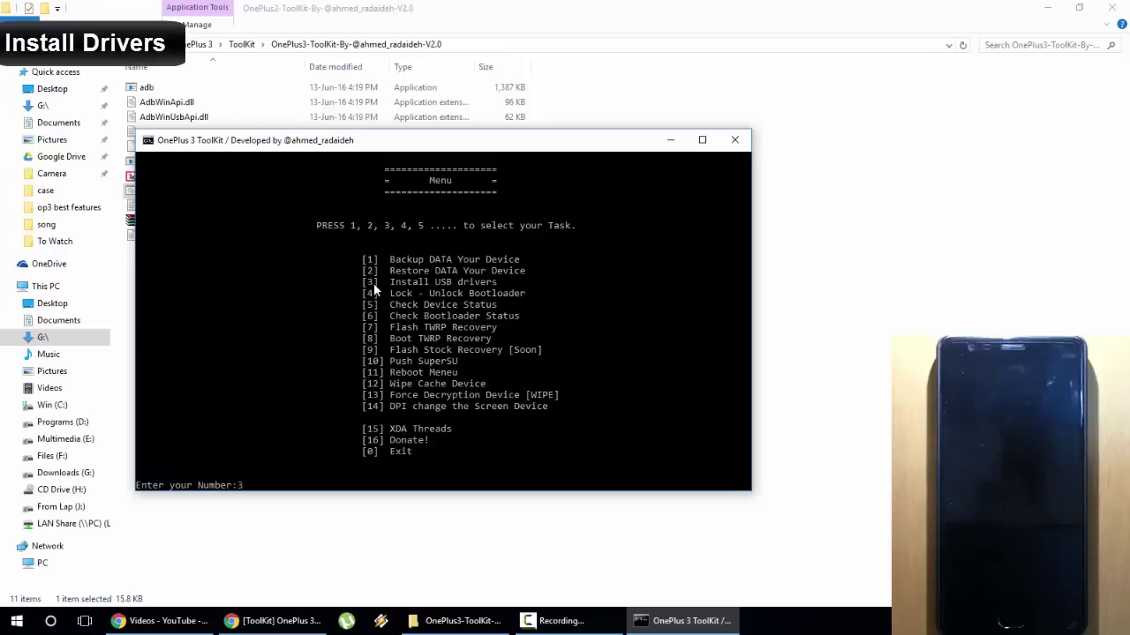
Step: Submit option 3, install the OnePlus USB Drivers in English, and finish the wizard
key(Return)
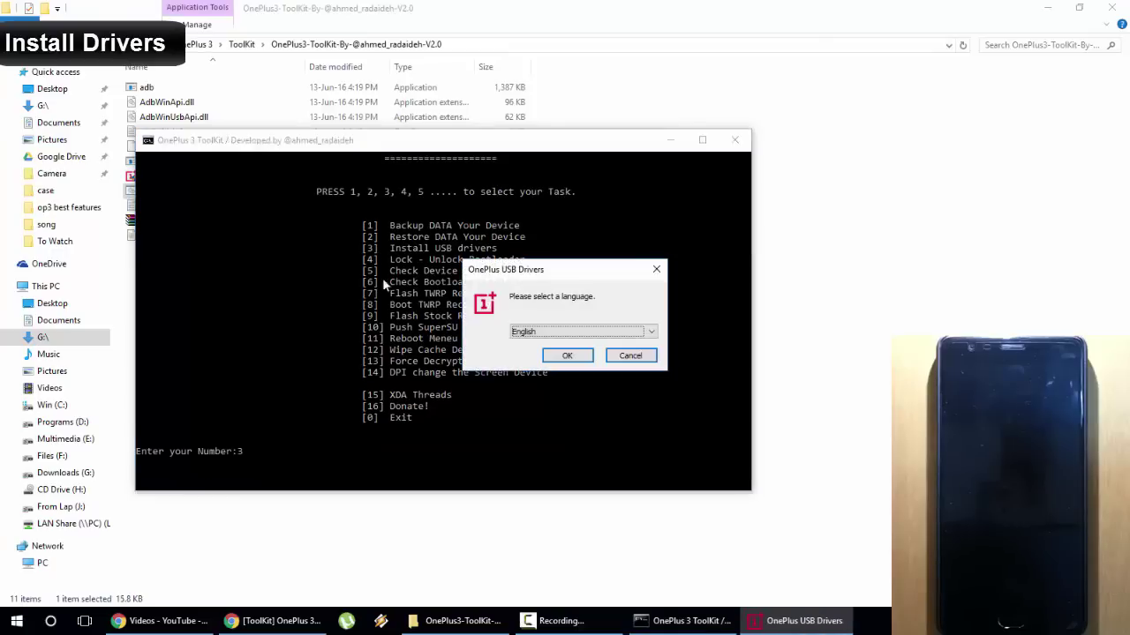
click(556, 354)
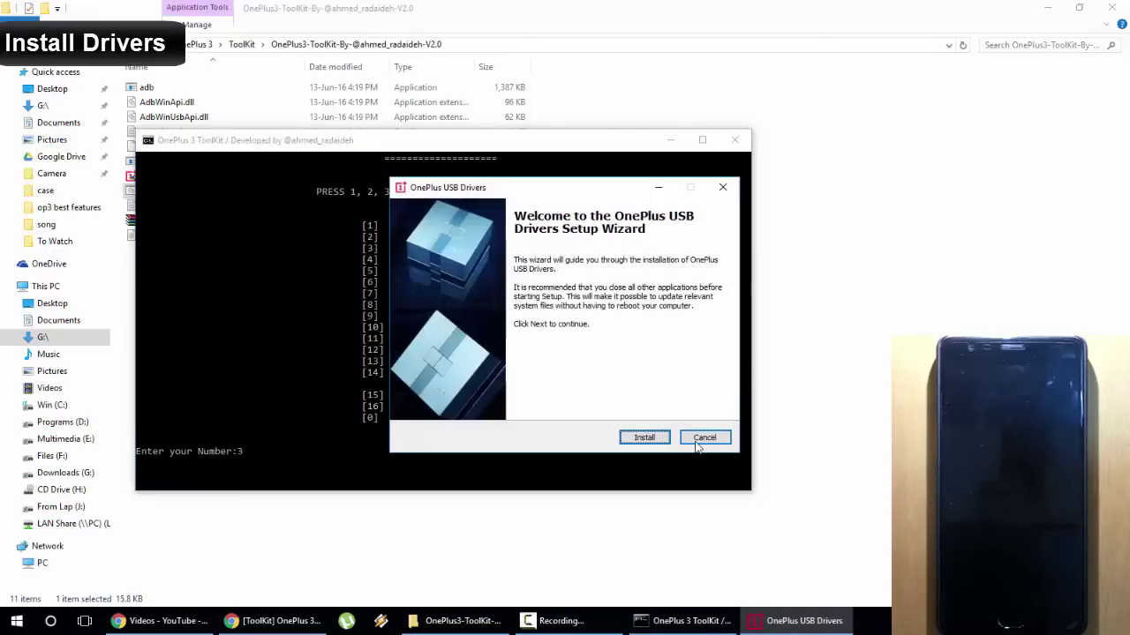
click(660, 438)
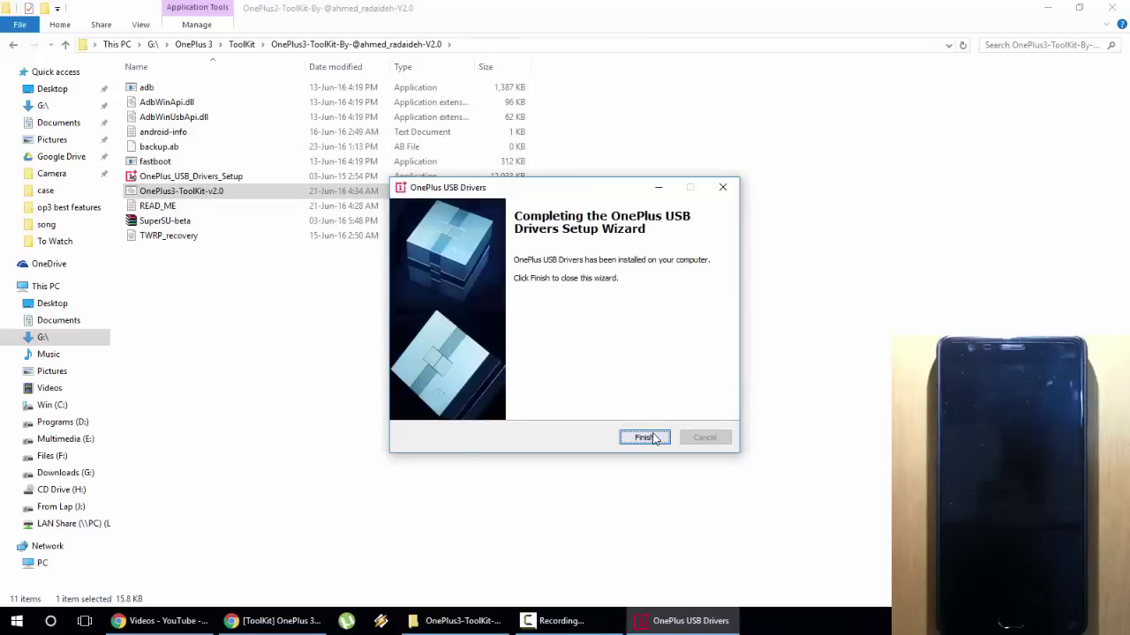
click(645, 438)
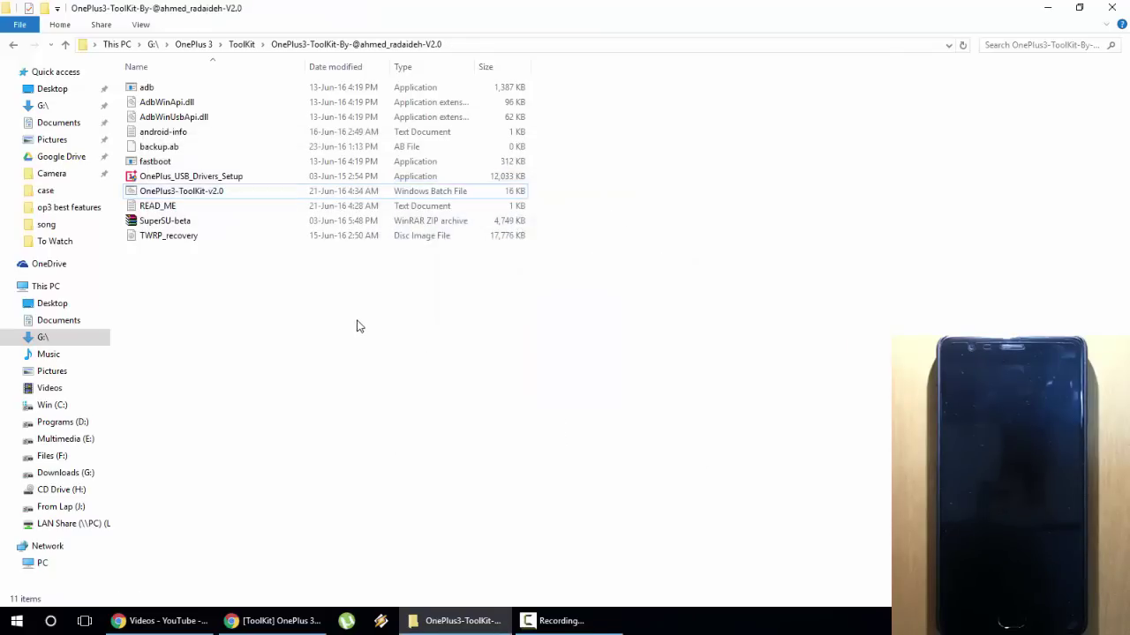
Step: Relaunch OnePlus3-ToolKit-v2.0.bat, allow it past the security warning, and dismiss the banner
click(244, 191)
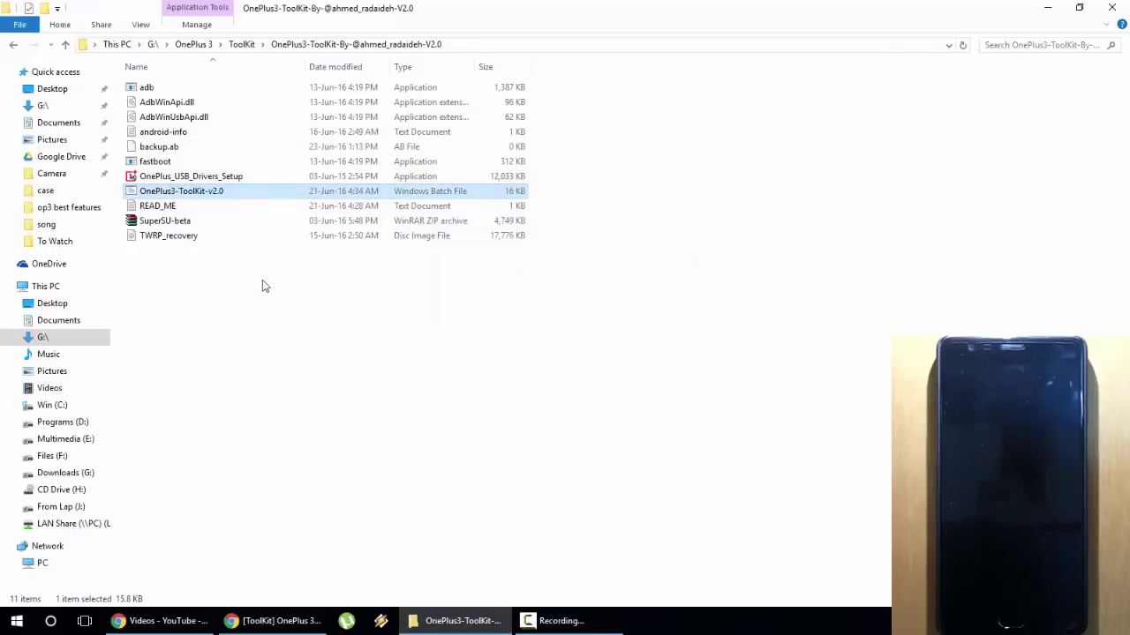
double_click(225, 192)
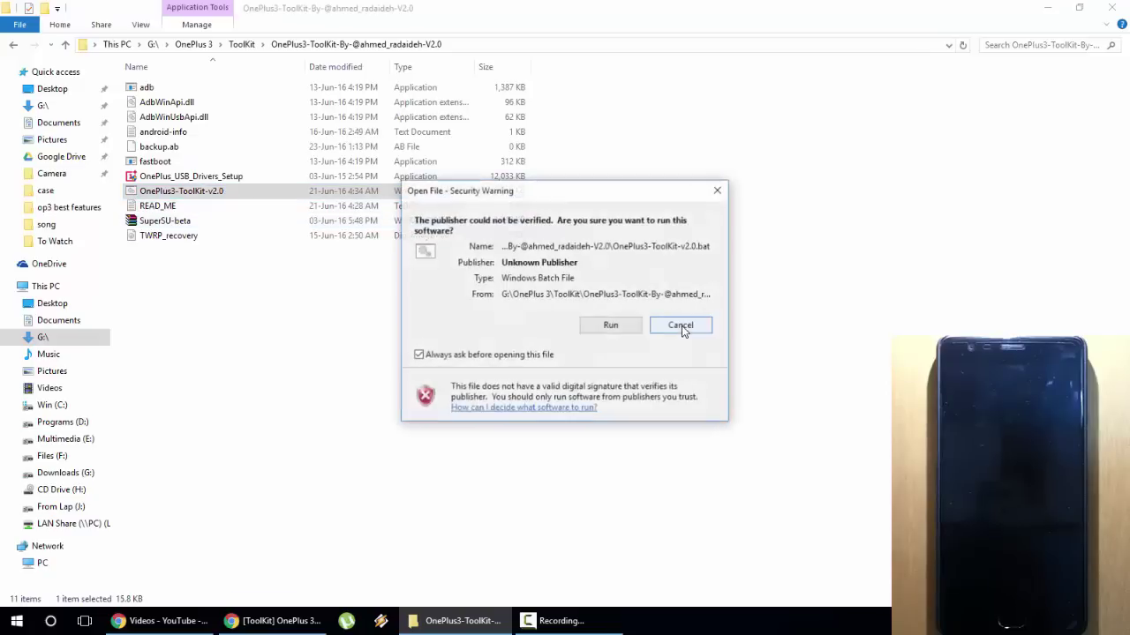
click(619, 328)
key(Return)
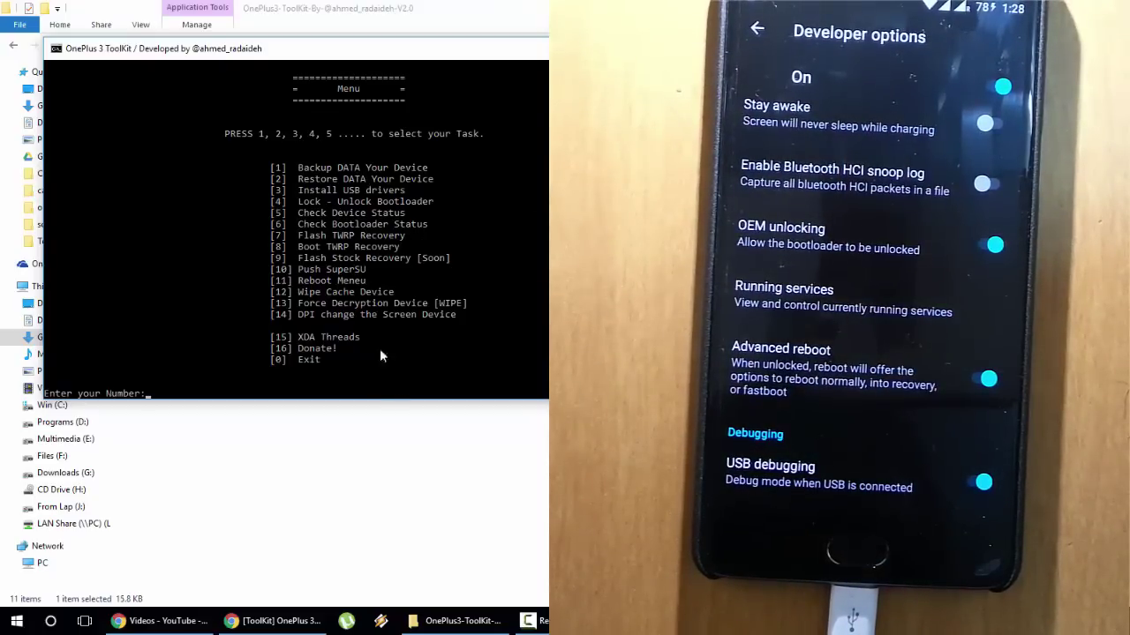
Step: Choose option 5 Check Device Status, then option 1 ADB, to list the connected phone
drag(299, 215, 405, 217)
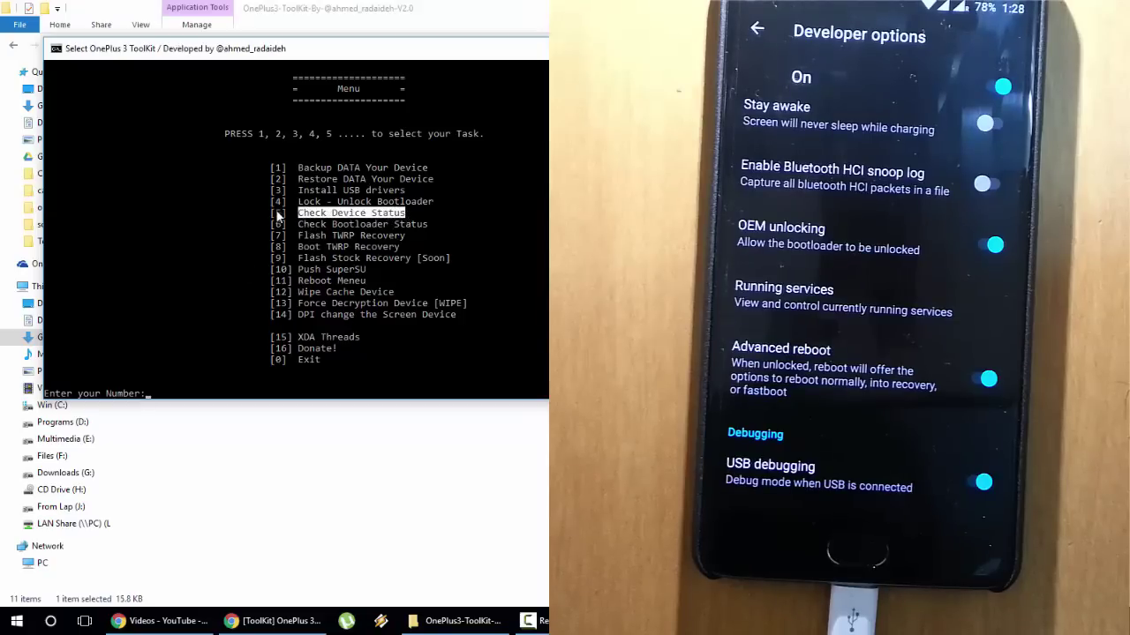
text(5)
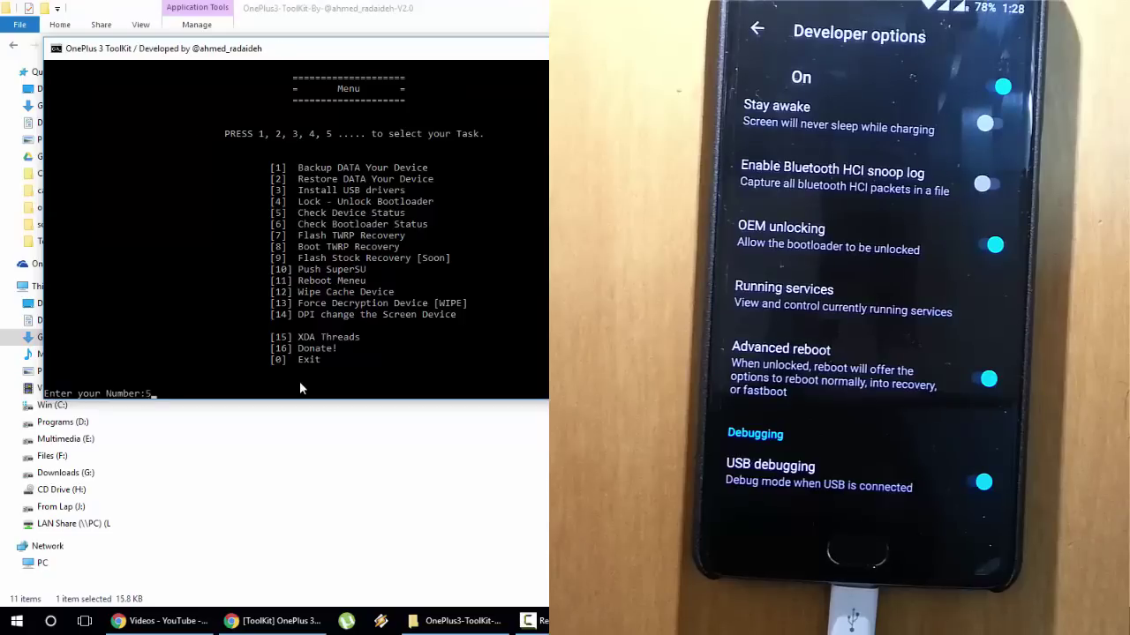
key(Return)
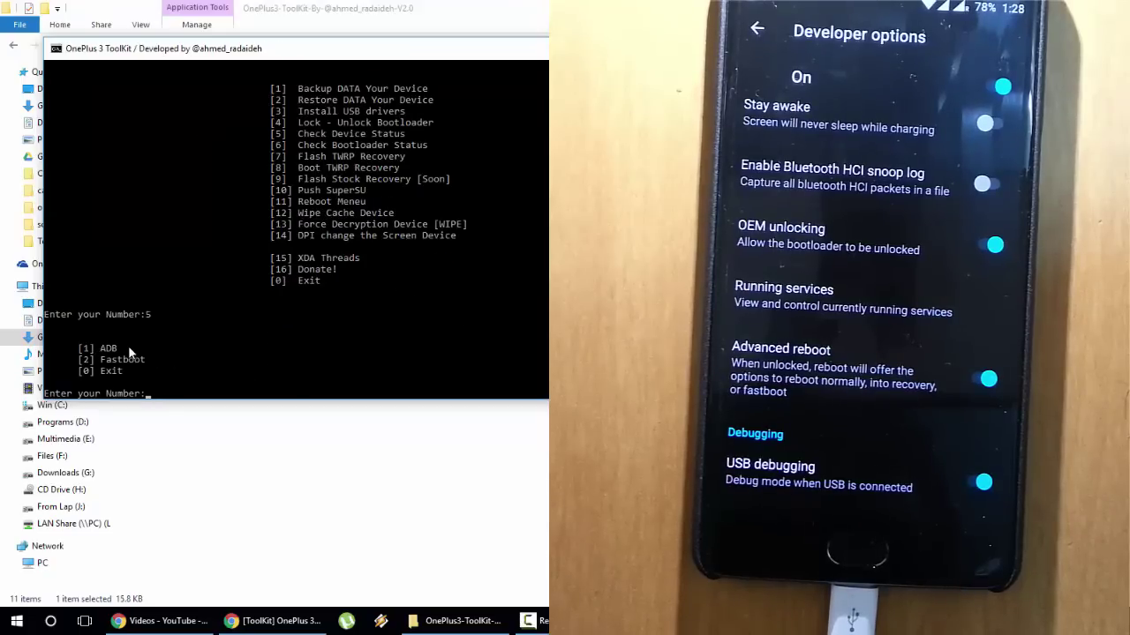
text(1)
key(Return)
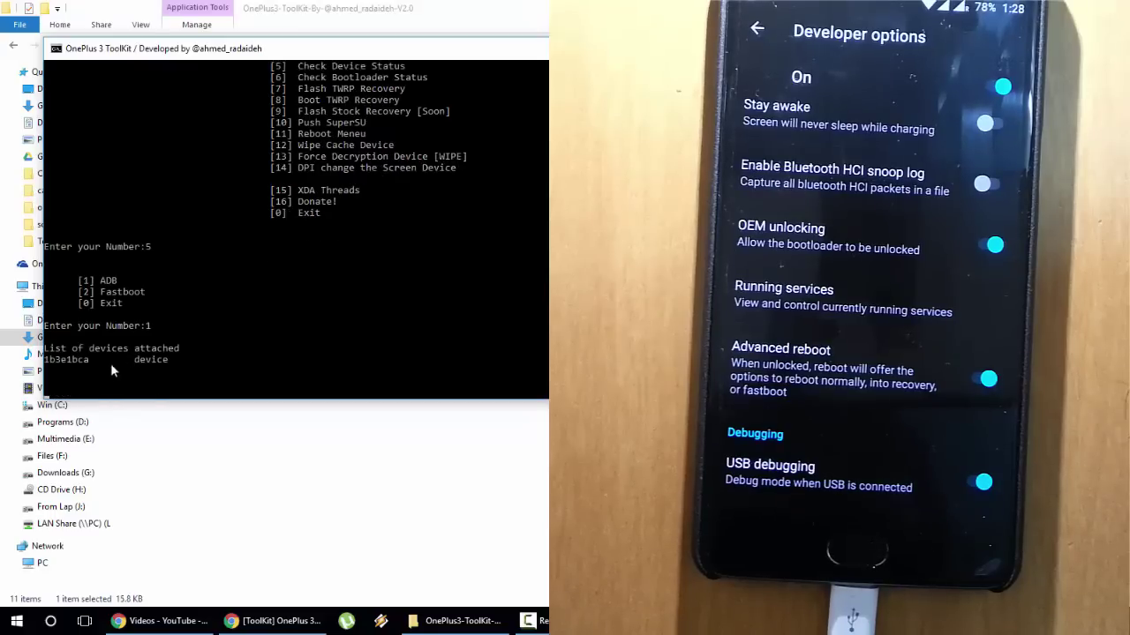